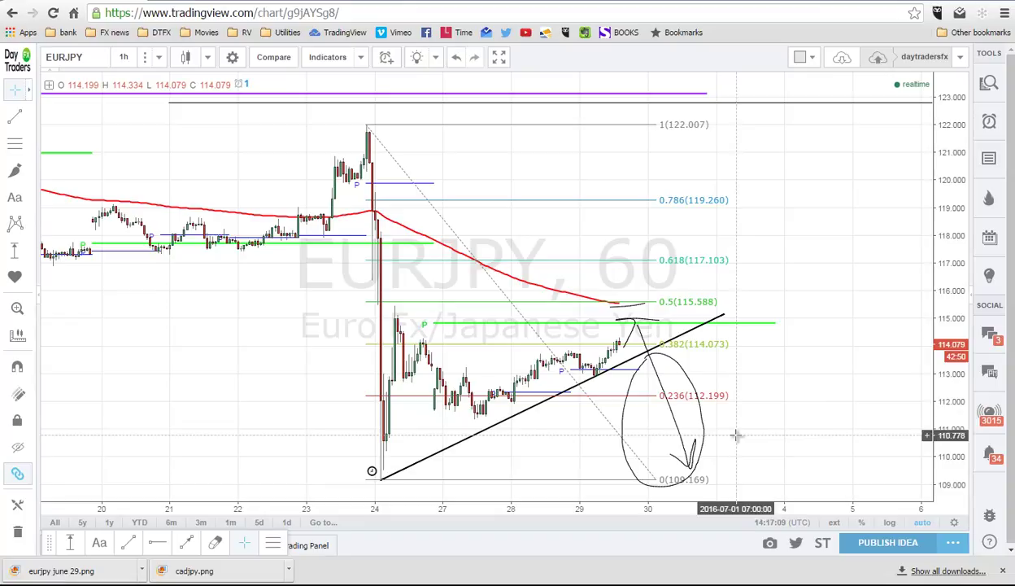
# Browse the Social chat's shared charts, like USDMXN and GER30, then return to the 7:16 am post.
pyautogui.click(359, 2)
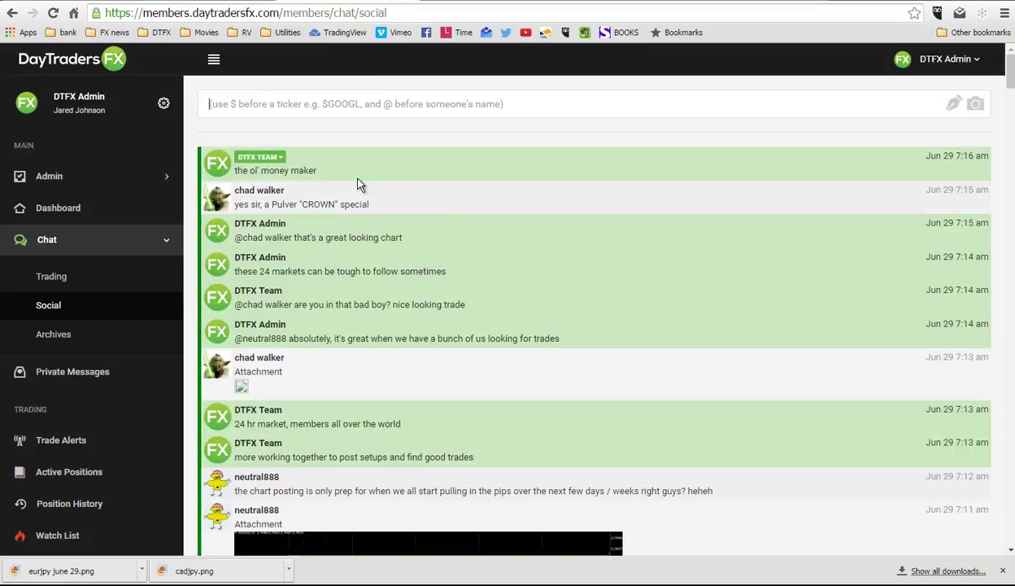
pyautogui.scroll(-3, 439, 235)
pyautogui.scroll(-1, 488, 208)
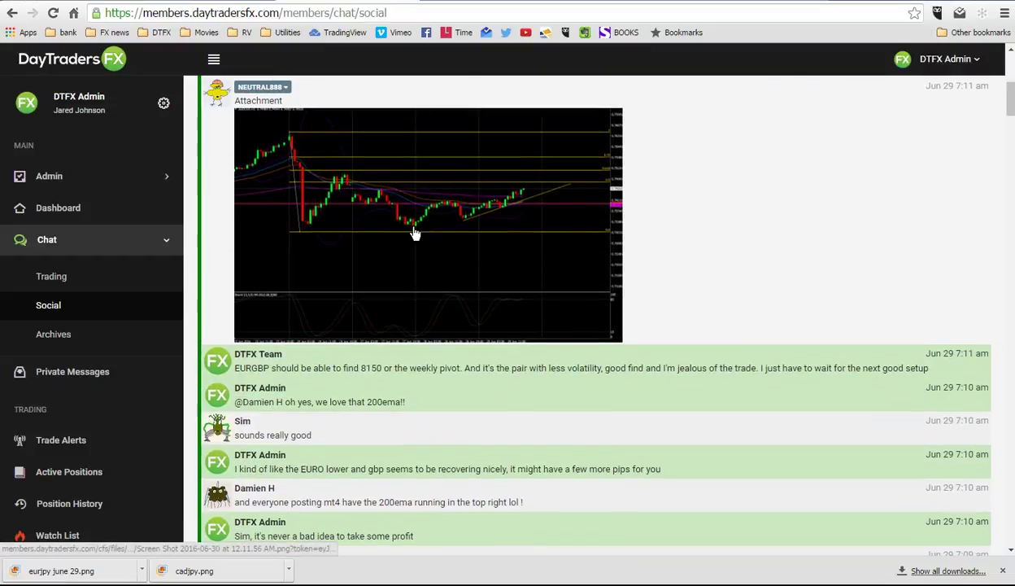
pyautogui.scroll(-5, 587, 338)
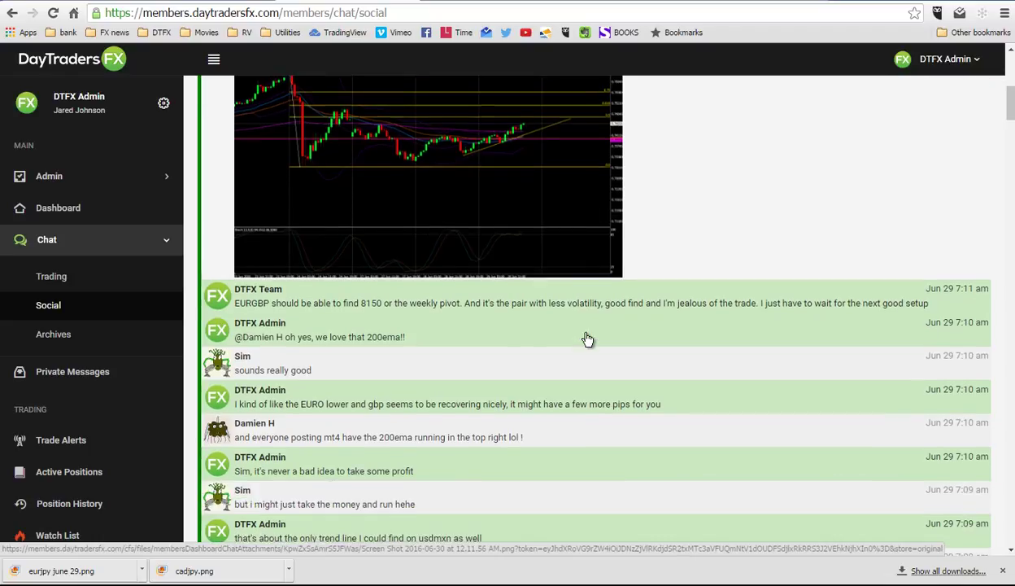
pyautogui.scroll(-2, 587, 338)
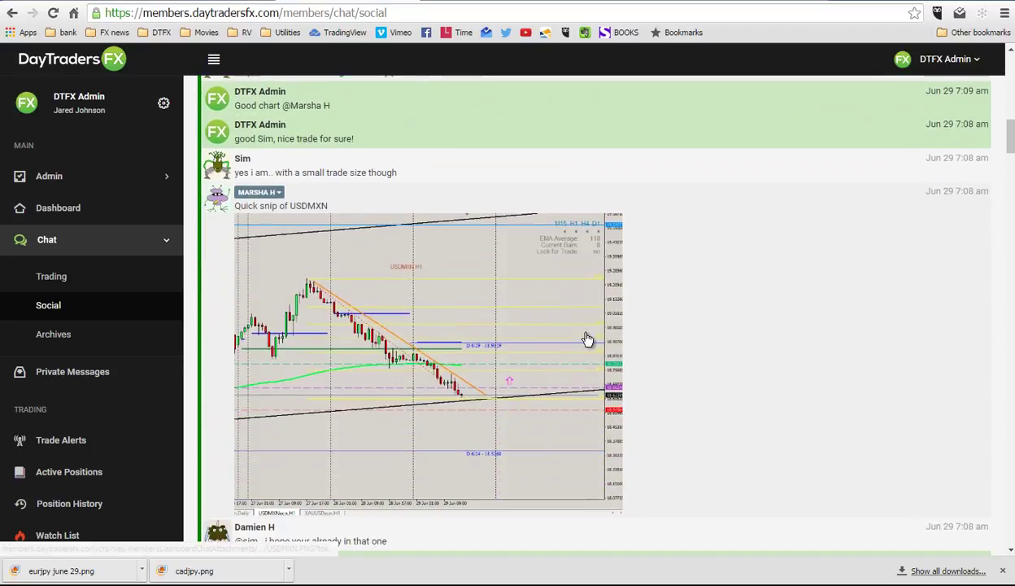
pyautogui.scroll(-4, 587, 339)
pyautogui.scroll(-16, 588, 339)
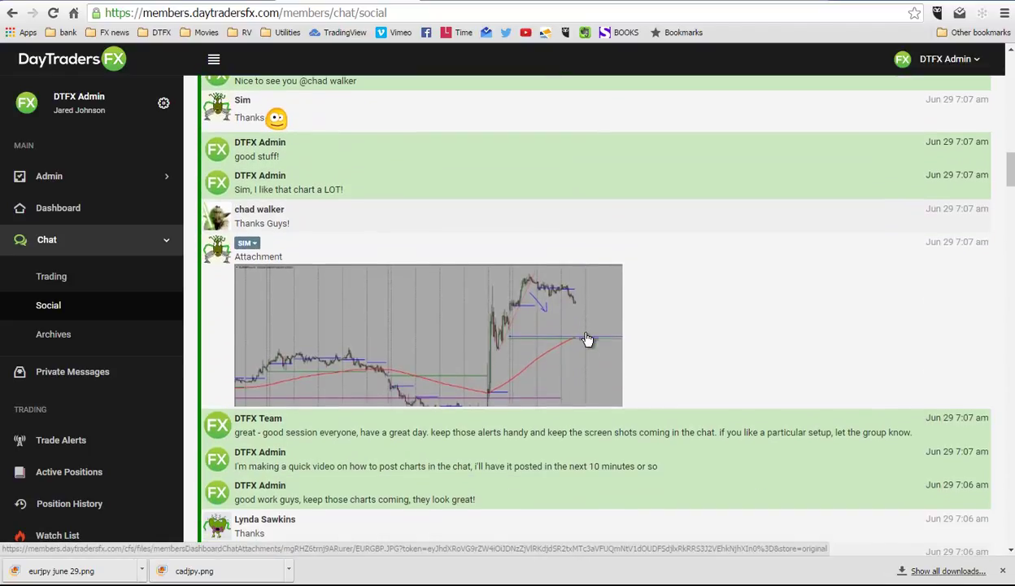
pyautogui.scroll(-6, 587, 339)
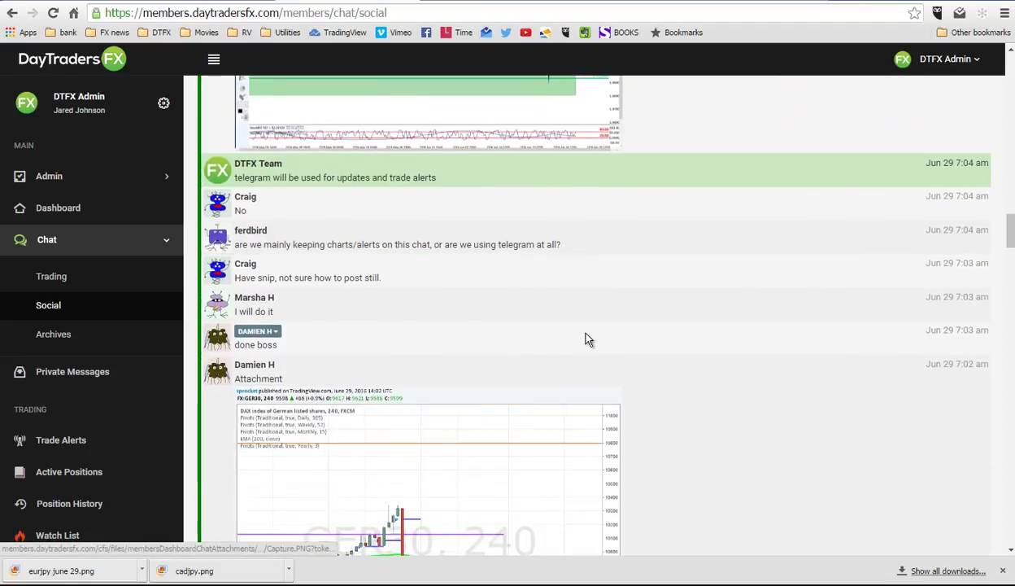
pyautogui.scroll(-4, 588, 338)
pyautogui.scroll(20, 587, 338)
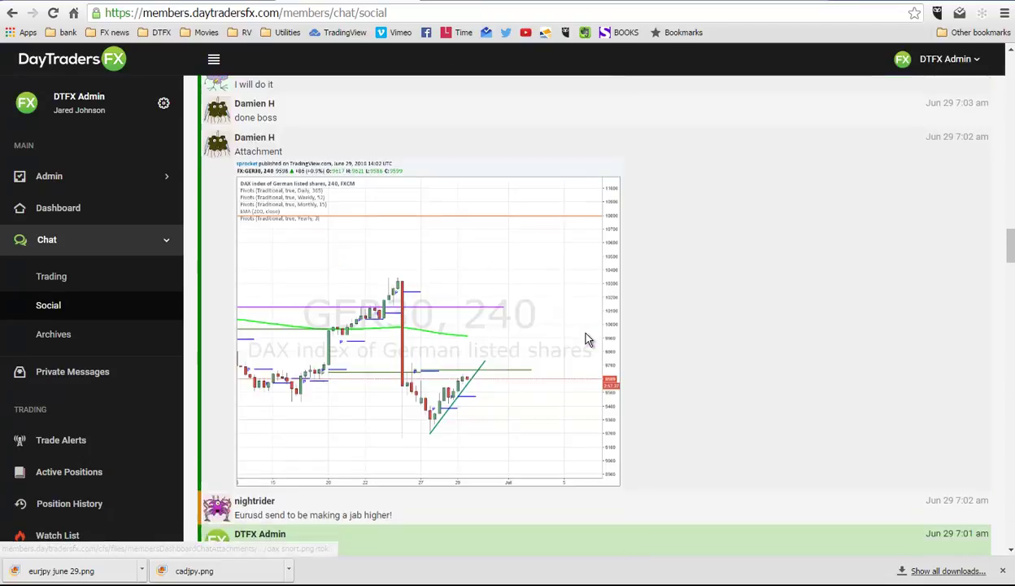
pyautogui.scroll(20, 587, 339)
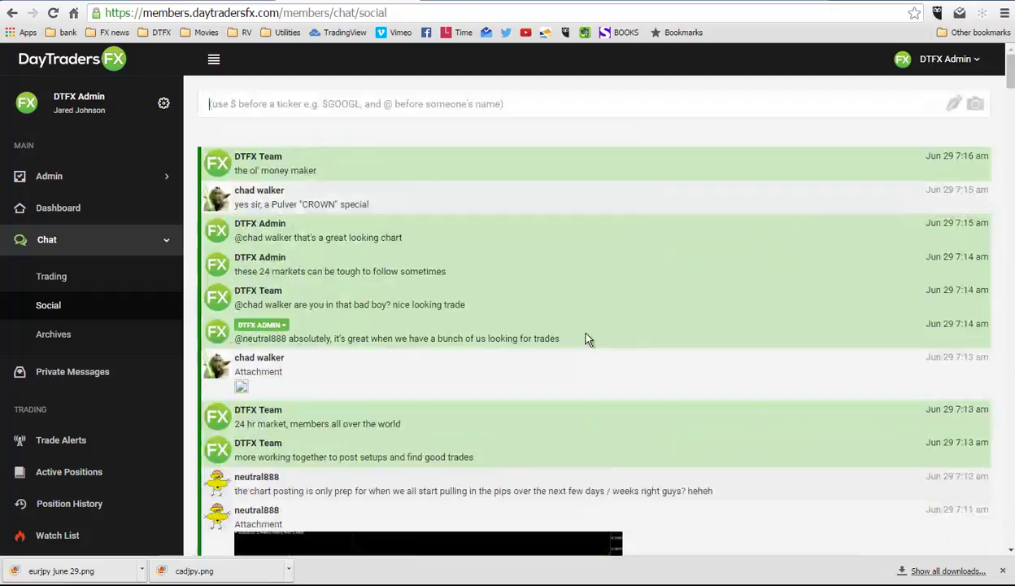
# Take an instant snapshot of the annotated EURJPY chart and copy its image URL.
pyautogui.click(82, 3)
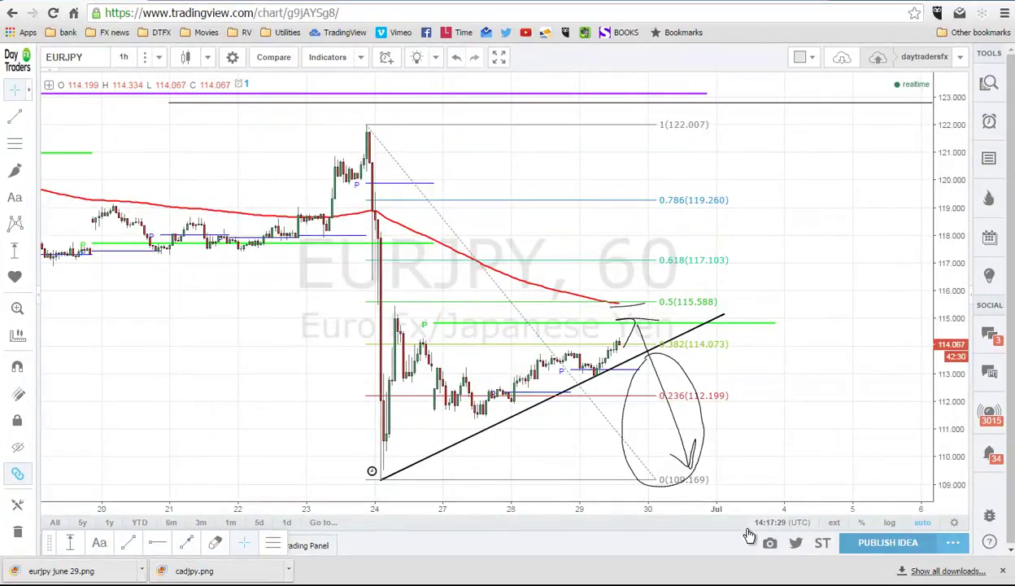
pyautogui.click(768, 543)
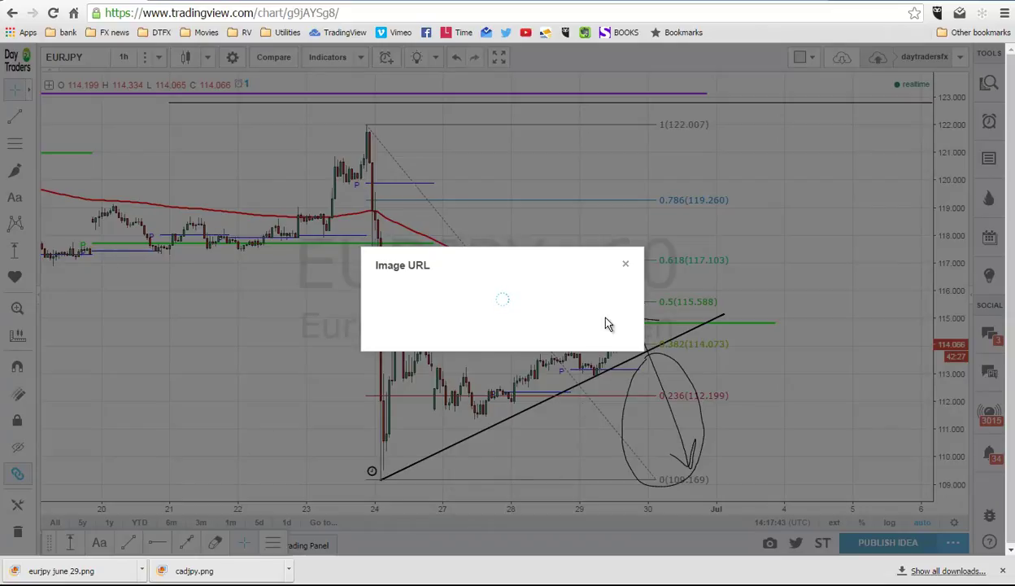
pyautogui.click(626, 264)
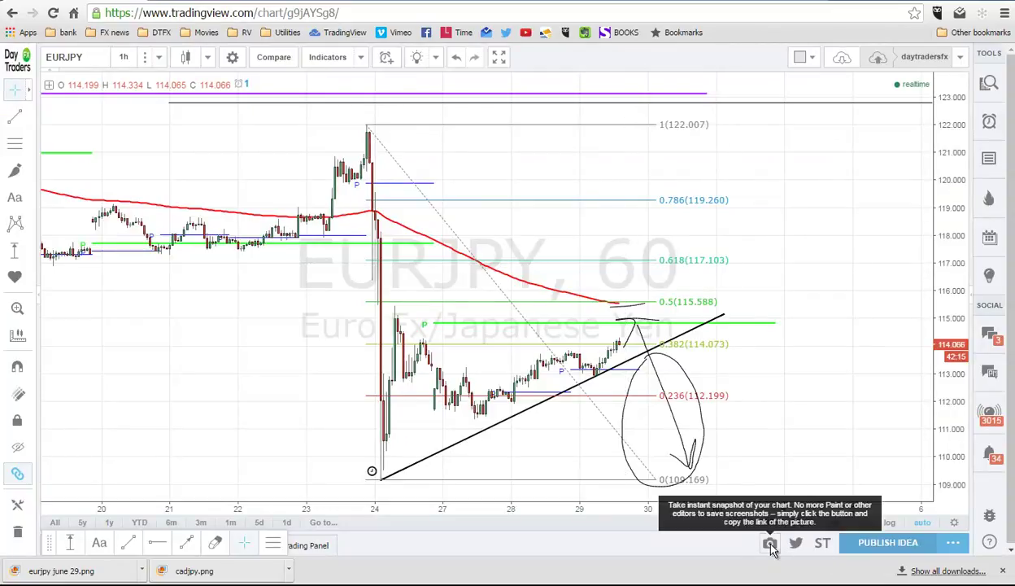
pyautogui.click(769, 545)
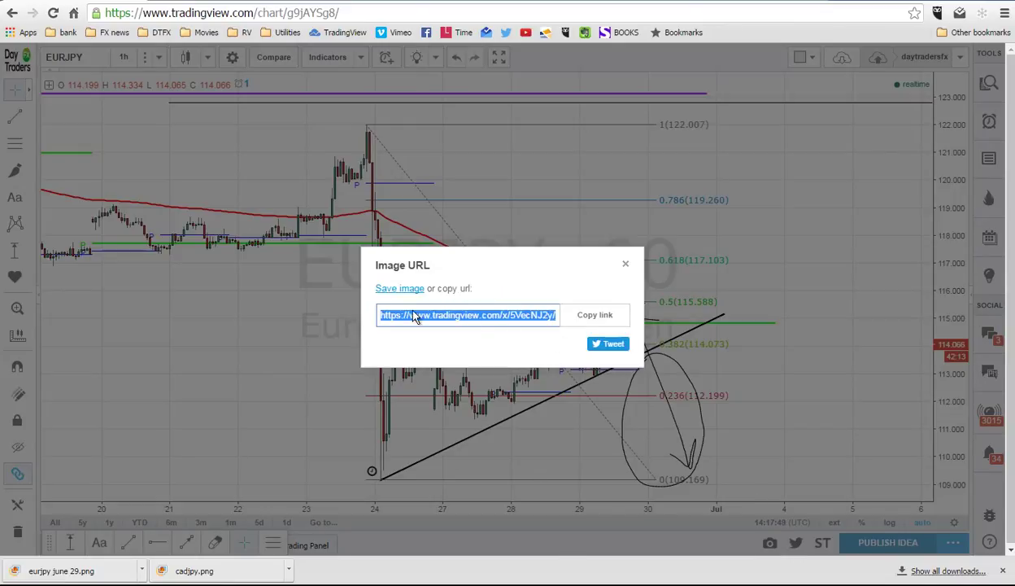
pyautogui.rightClick(498, 319)
pyautogui.click(521, 324)
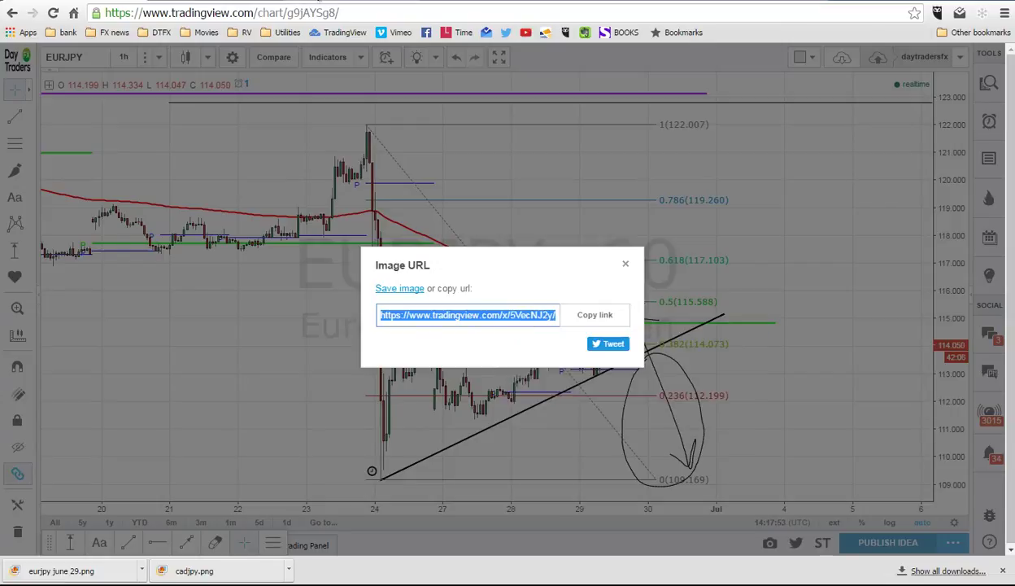
# Paste the EURJPY snapshot link into the chat message box, remove it unposted, and view the snapshot image.
pyautogui.hotkey('ctrl', 'Tab')
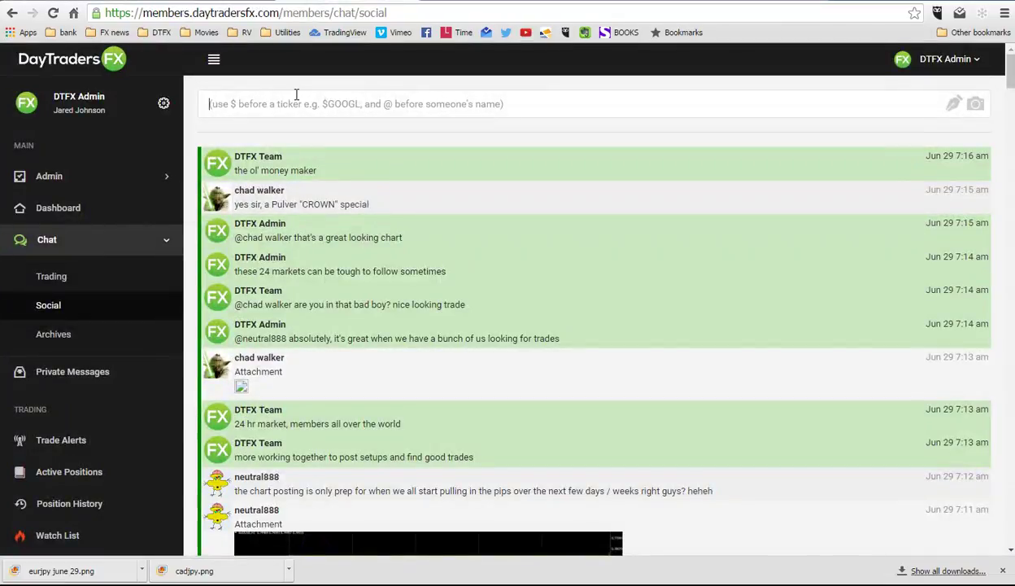
pyautogui.hotkey('ctrl', 'v')
pyautogui.moveTo(416, 103); pyautogui.dragTo(145, 96)
pyautogui.hotkey('ctrl', 'x')
pyautogui.hotkey('ctrl', 'Tab')
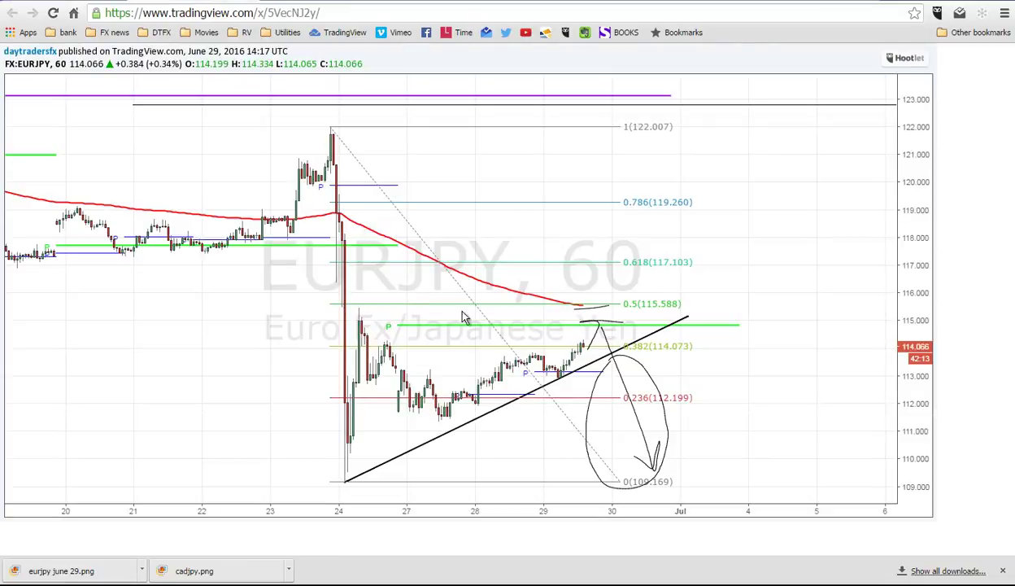
# Start saving the EURJPY snapshot image, cancel the Save As dialog, and return to the members chat.
pyautogui.rightClick(458, 169)
pyautogui.click(504, 195)
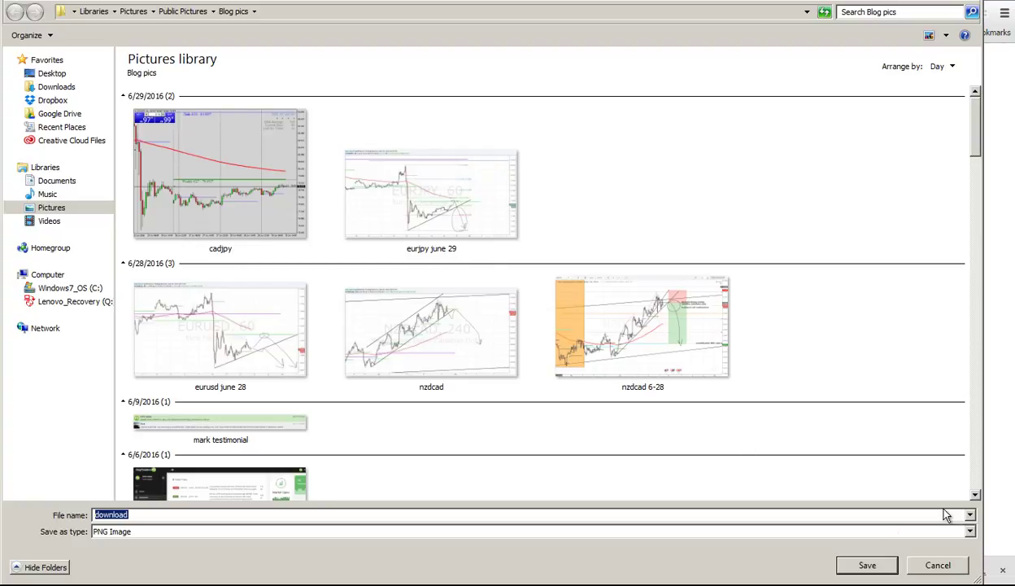
pyautogui.click(940, 565)
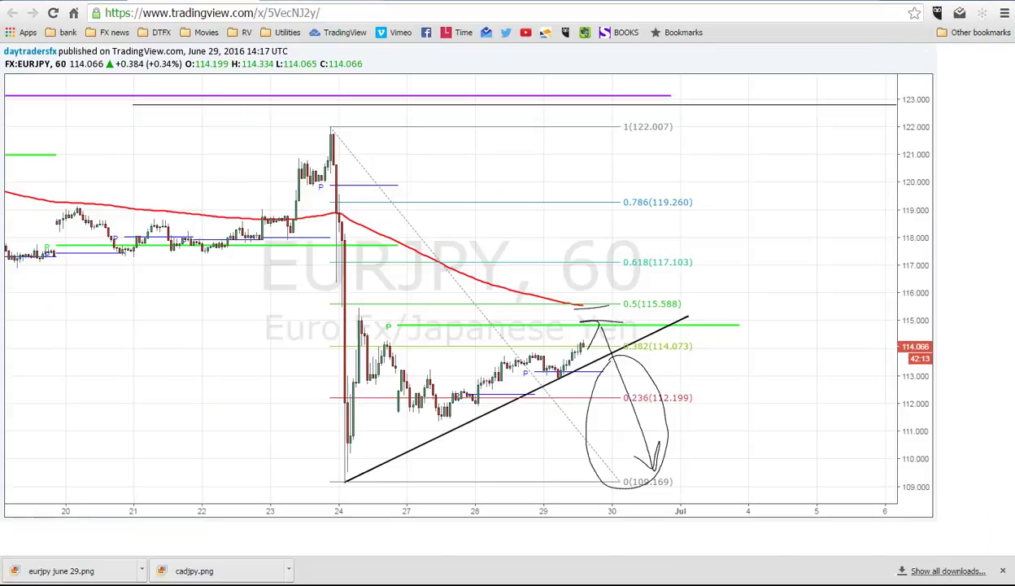
pyautogui.click(435, 1)
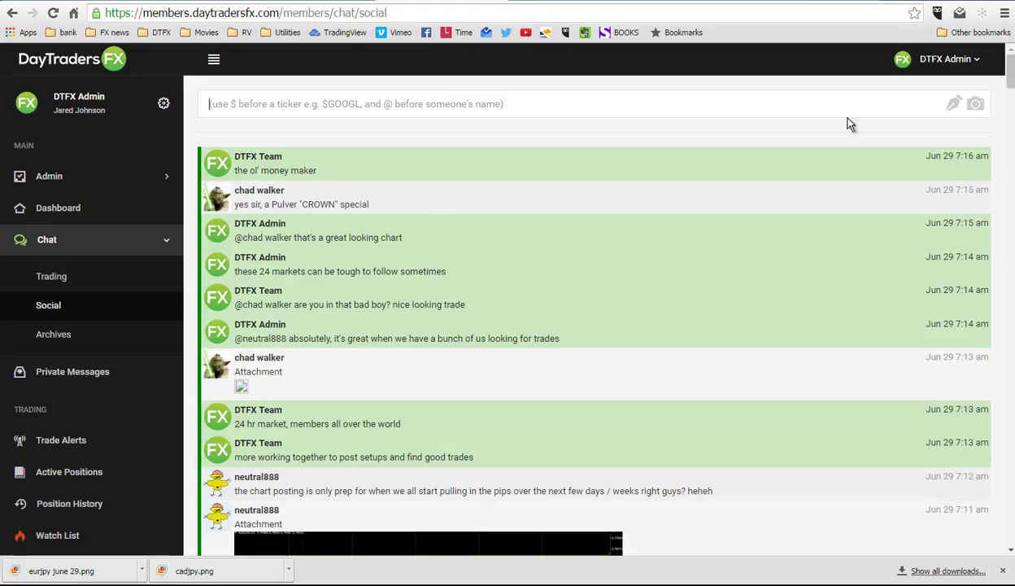
# Choose the eurjpy june 29 picture from the Blog pics folder as a chat attachment.
pyautogui.click(976, 107)
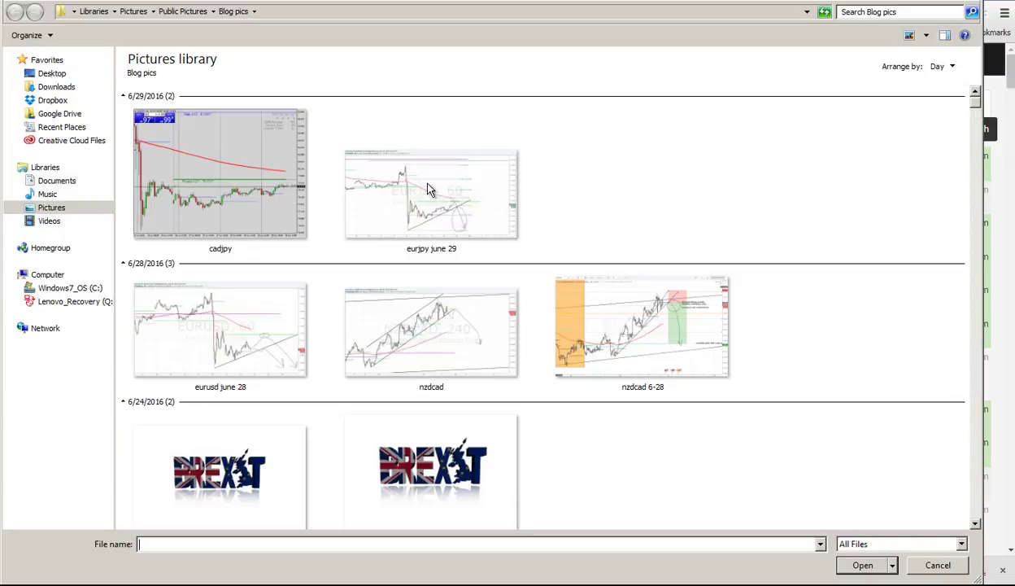
pyautogui.doubleClick(430, 189)
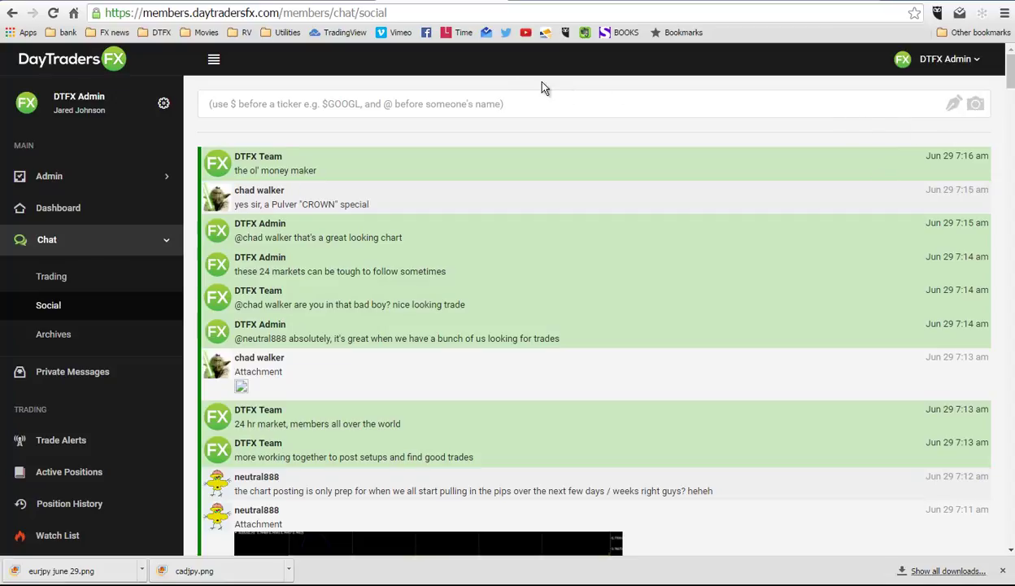
# Draw a black rising trend line on the CADJPY hourly chart from the 24 Jun low.
pyautogui.hotkey('ctrl', 'Tab')
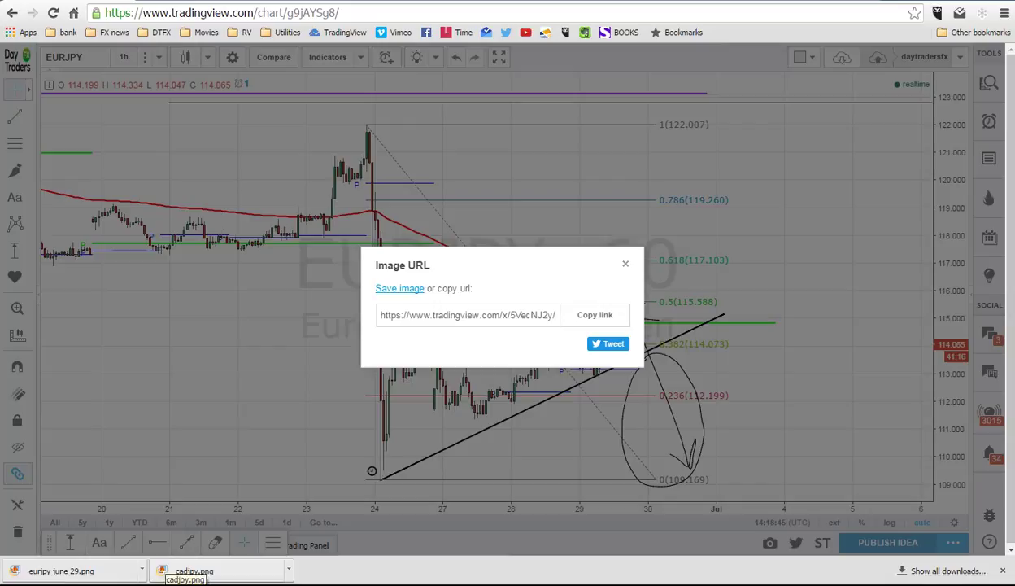
pyautogui.hotkey('alt', 'Tab')
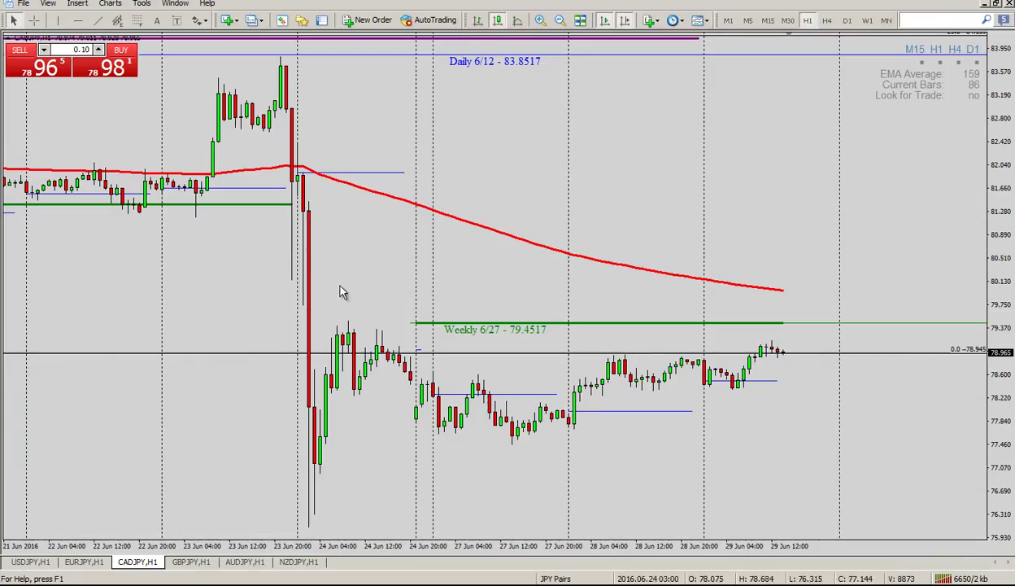
pyautogui.click(97, 20)
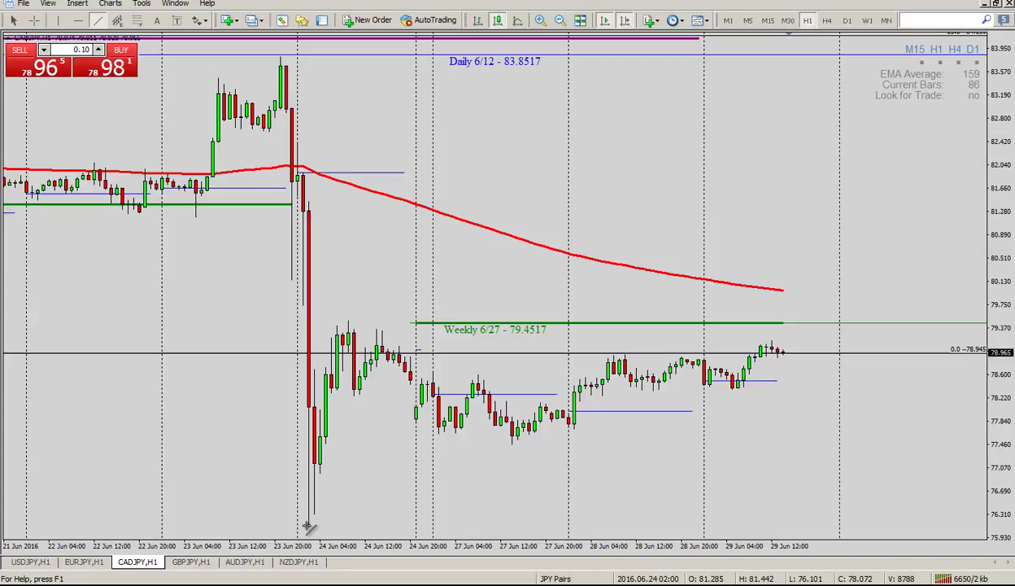
pyautogui.moveTo(308, 524)
pyautogui.mouseDown()
pyautogui.moveTo(525, 435)
pyautogui.moveTo(843, 354)
pyautogui.mouseUp()
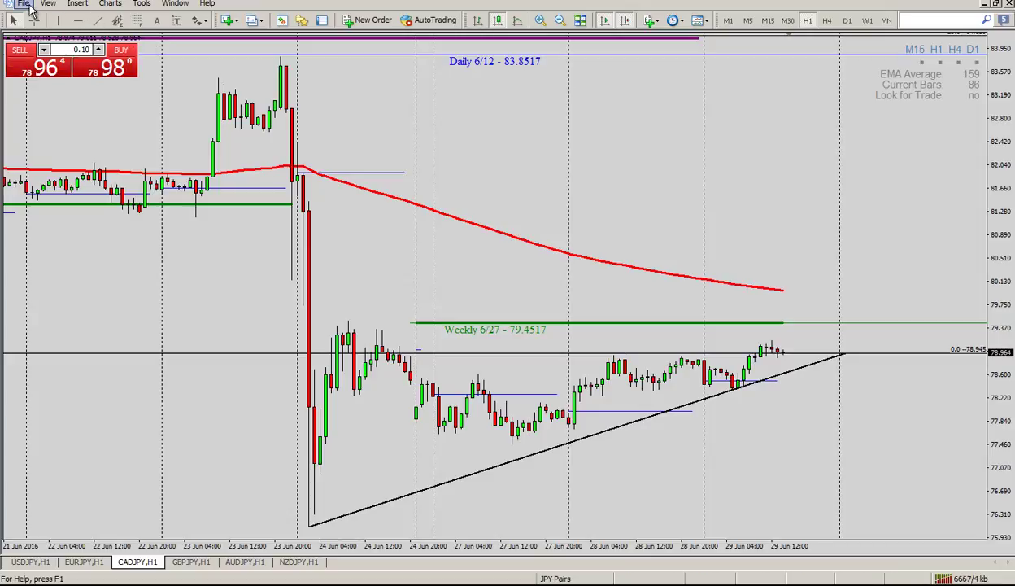
pyautogui.click(24, 4)
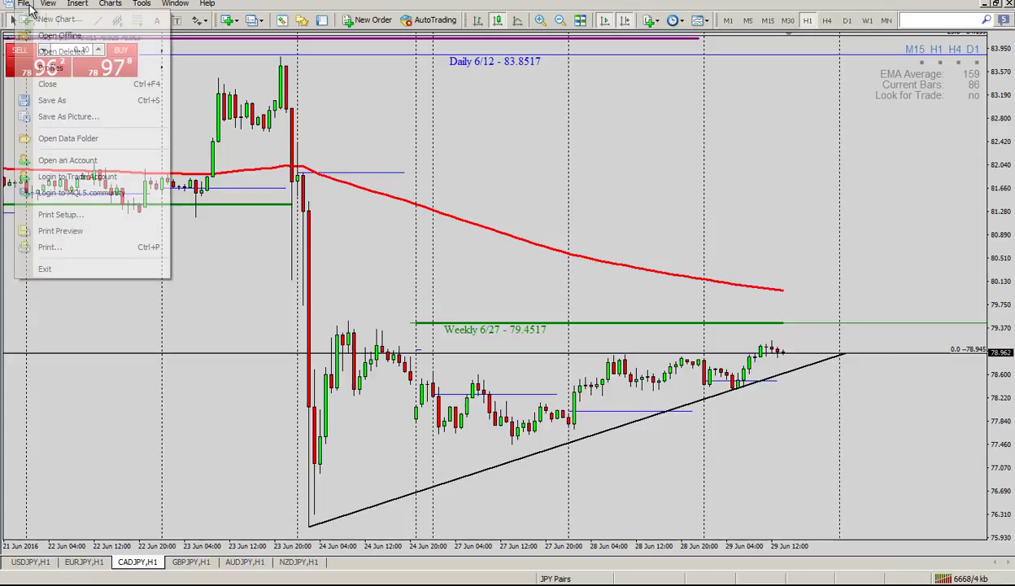
# Save the active CADJPY chart as an 800x600 picture and post it online to MQL5 Charts.
pyautogui.click(67, 119)
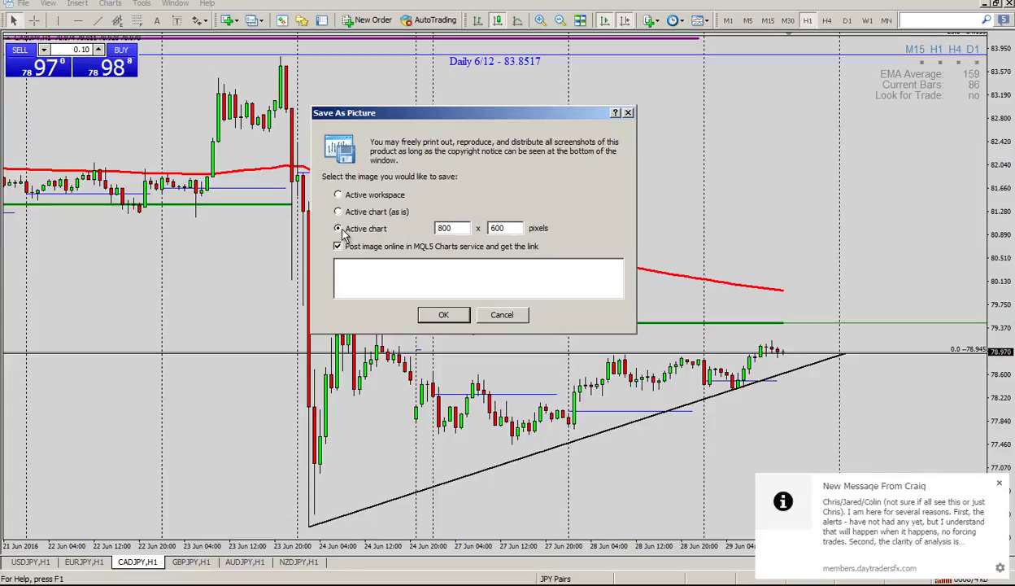
pyautogui.click(999, 485)
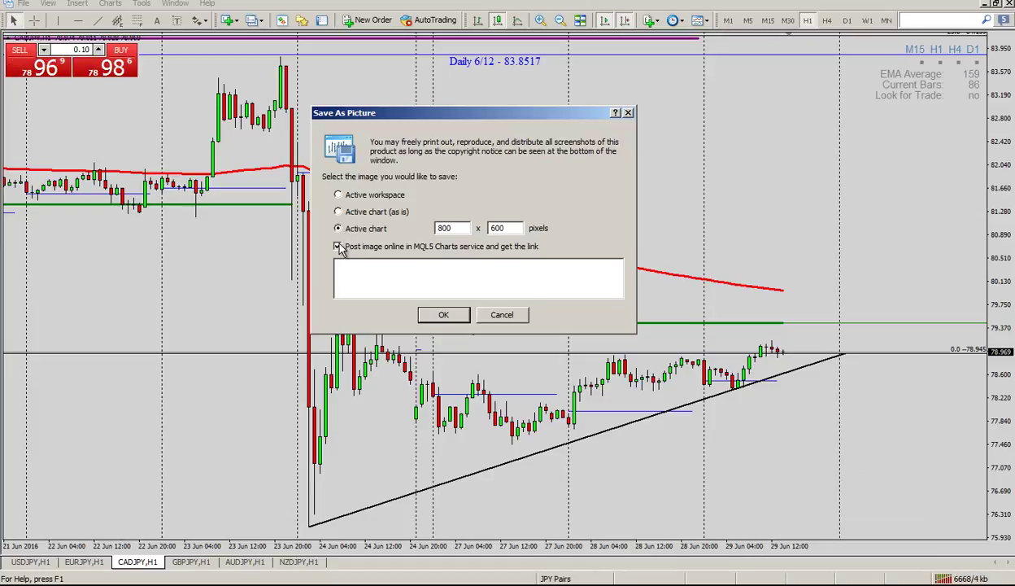
pyautogui.click(444, 314)
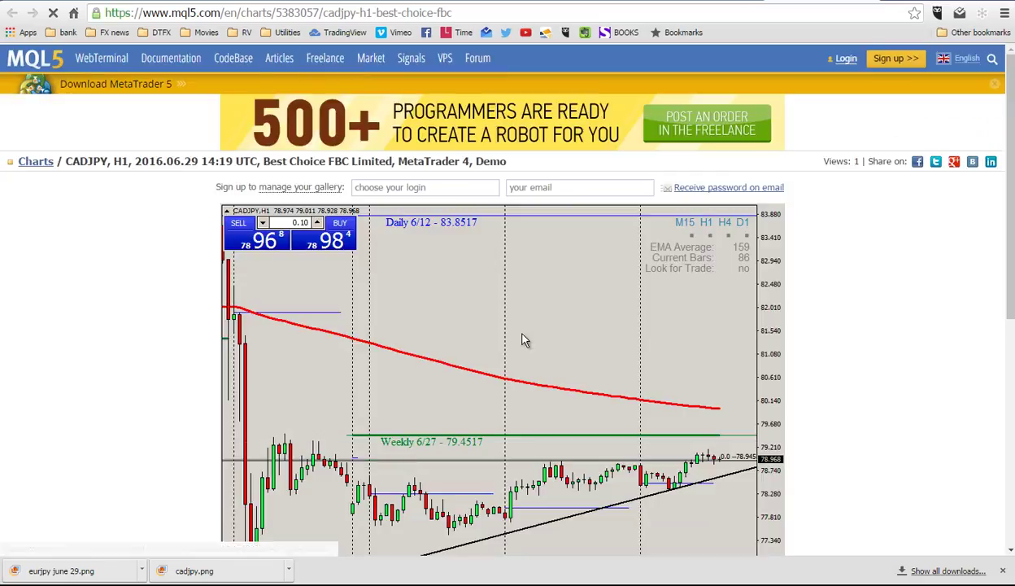
# Begin saving the CADJPY image from MQL5 Charts, cancel it, and return to the DayTradersFX chat.
pyautogui.scroll(-3, 524, 341)
pyautogui.scroll(1, 525, 341)
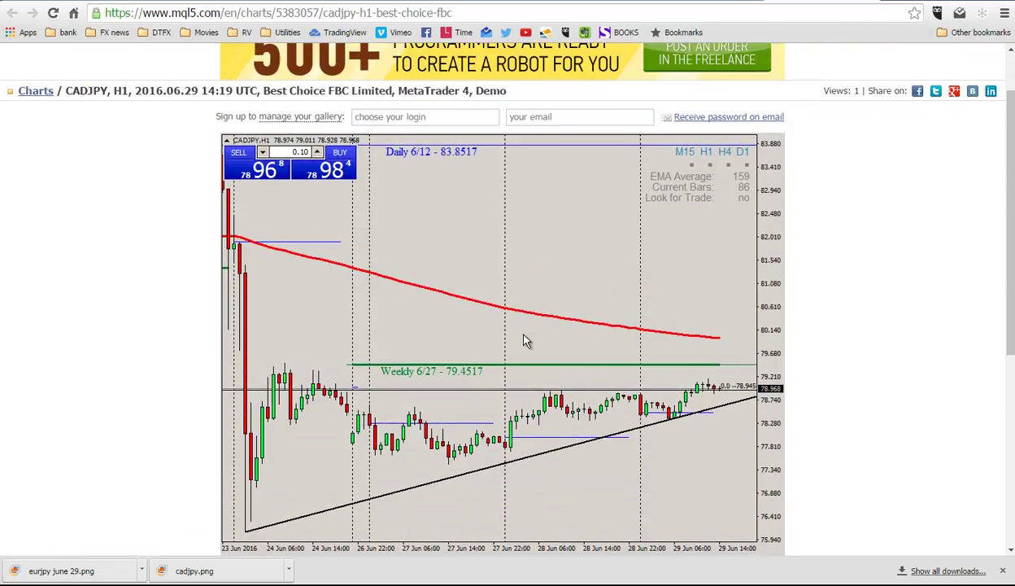
pyautogui.rightClick(435, 258)
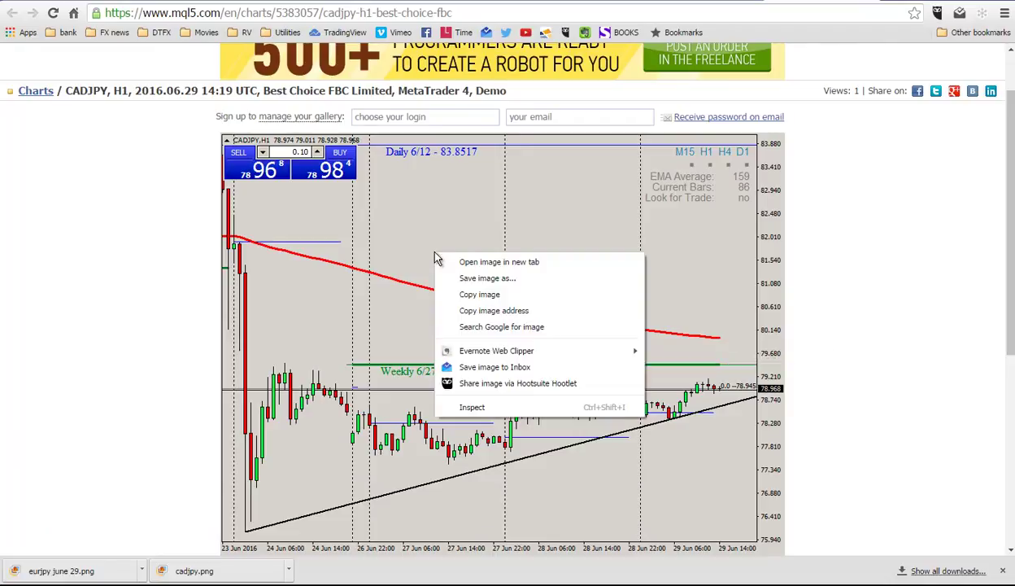
pyautogui.click(508, 279)
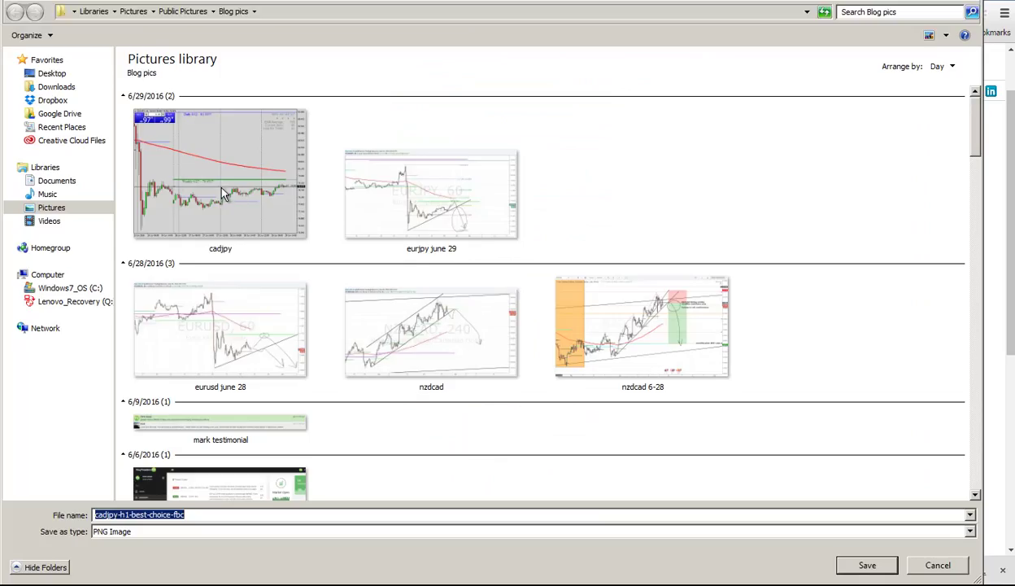
pyautogui.click(981, 3)
pyautogui.click(391, 3)
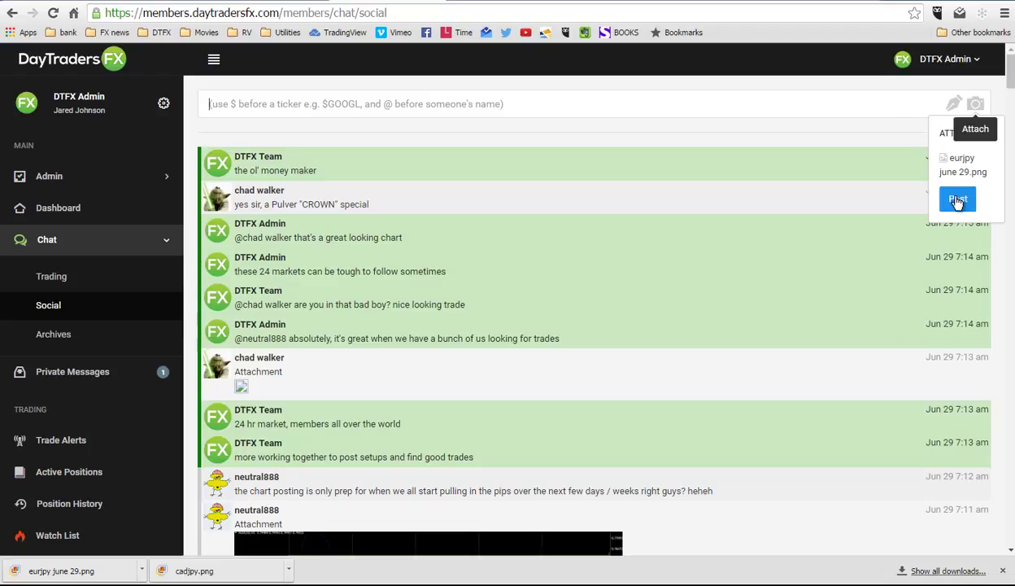
# Attach eurjpy june 29.png from the Blog pics folder to a new, unsent chat message.
pyautogui.click(976, 105)
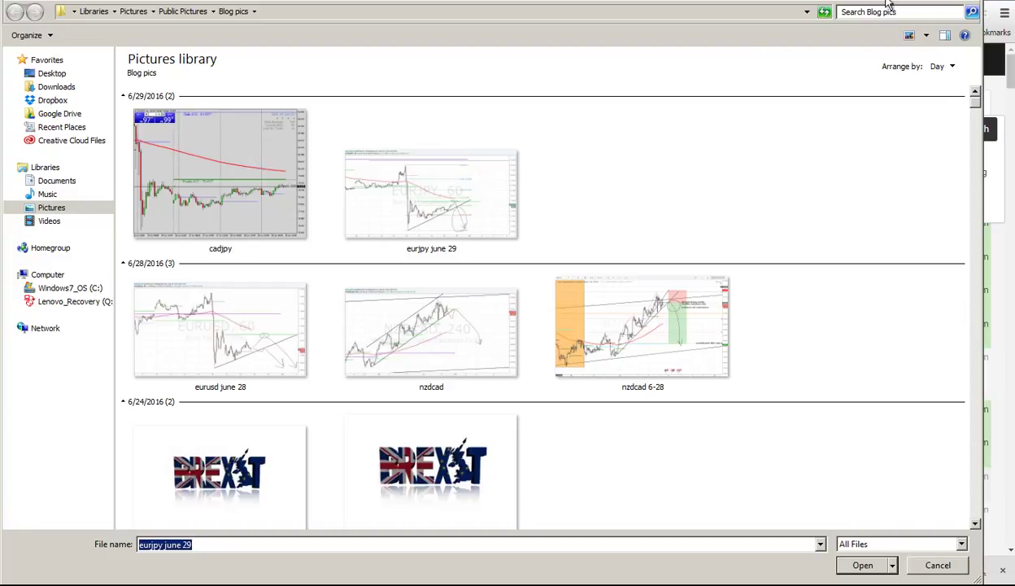
pyautogui.press('Return')
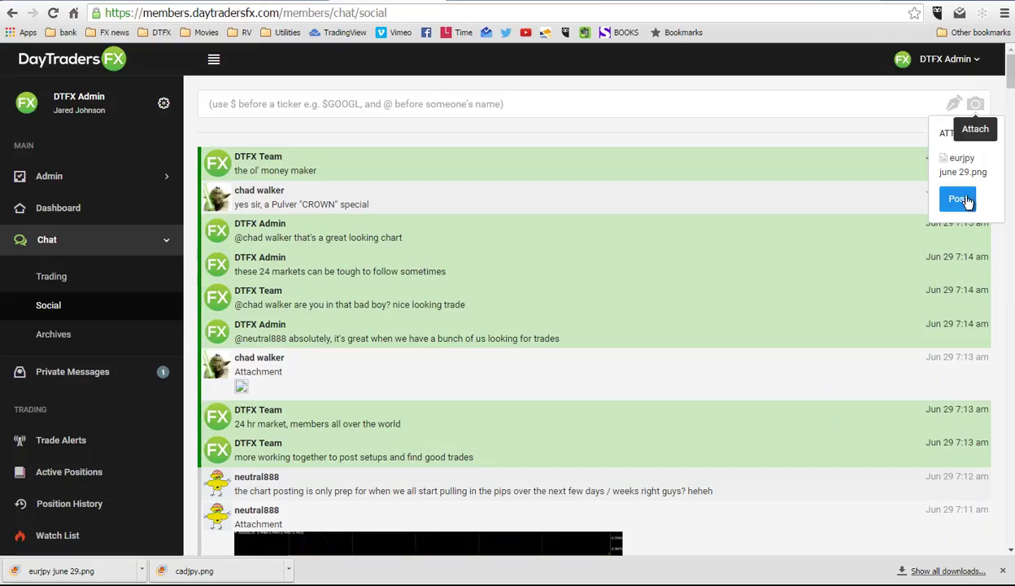
pyautogui.scroll(-4, 310, 275)
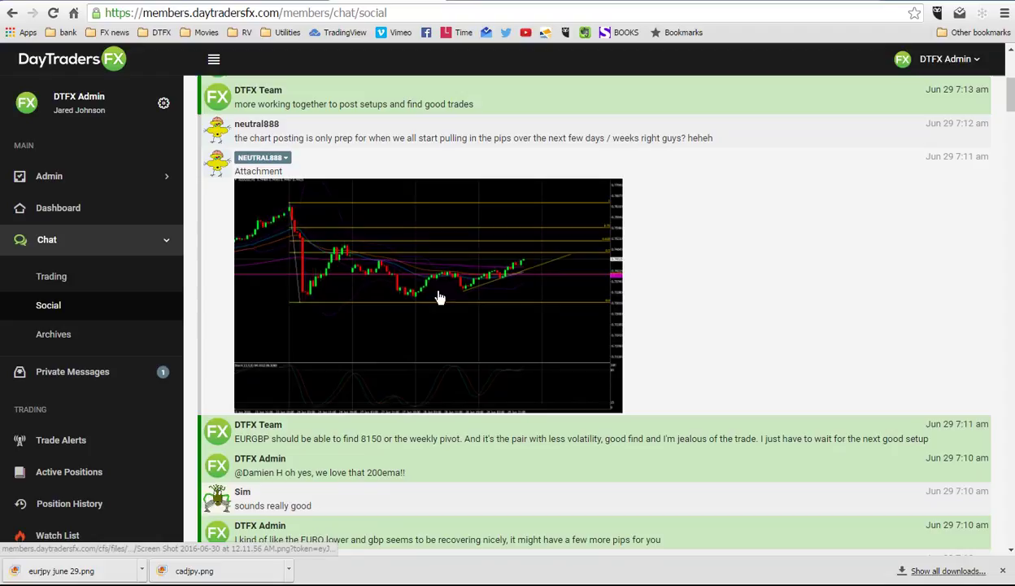
pyautogui.click(482, 288)
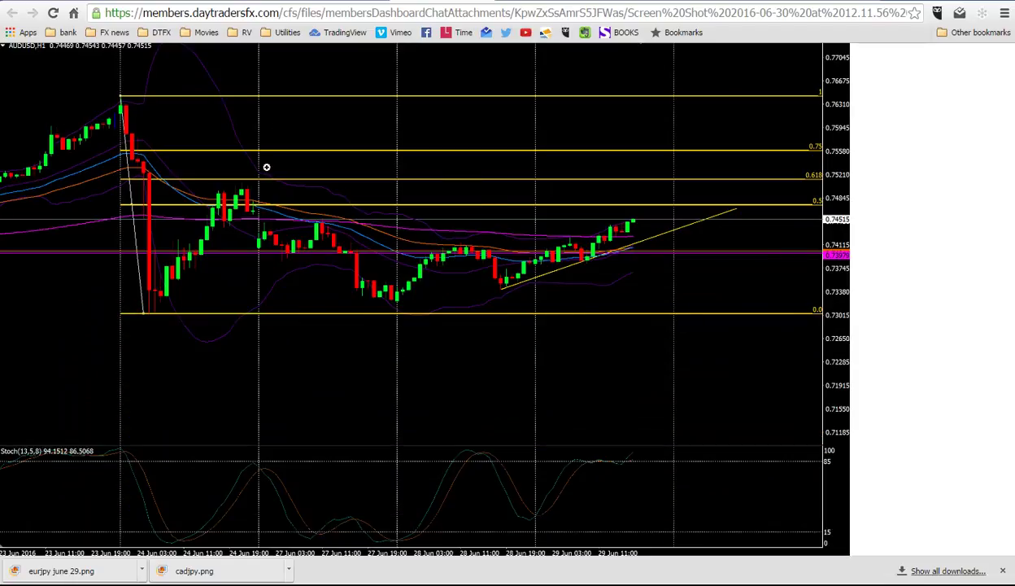
pyautogui.hotkey('alt', 'Left')
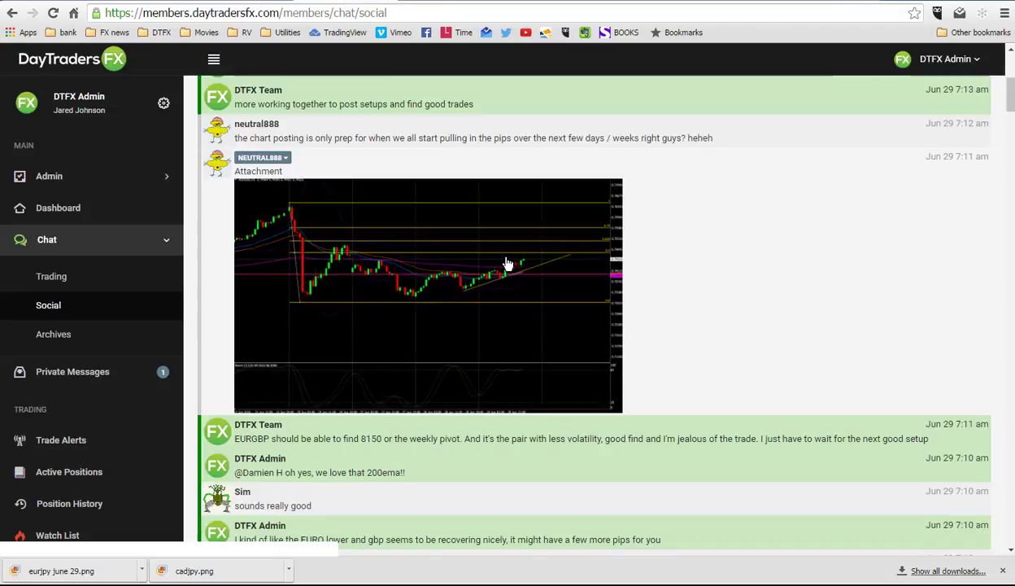
pyautogui.scroll(5, 508, 263)
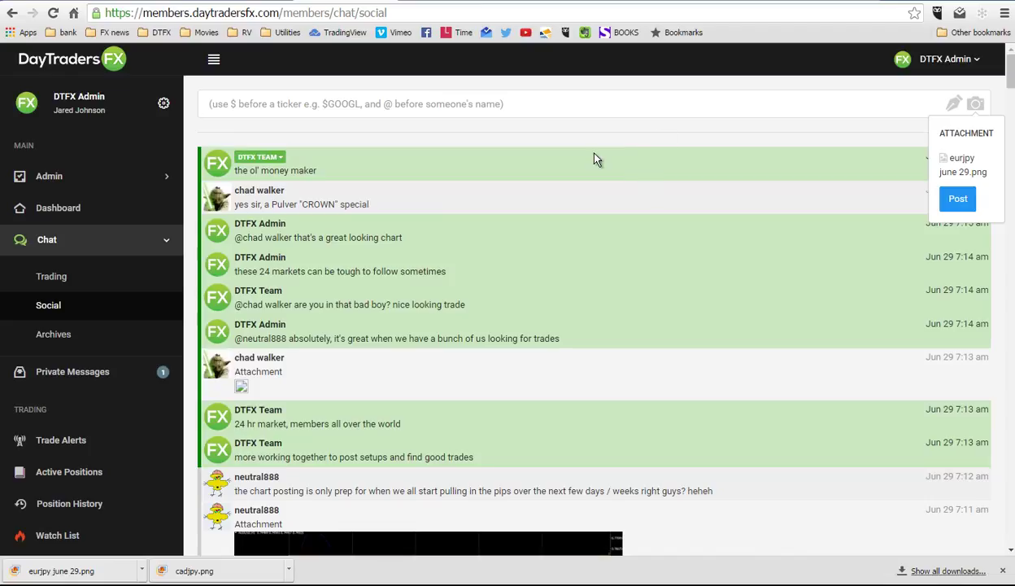
pyautogui.scroll(-4, 562, 234)
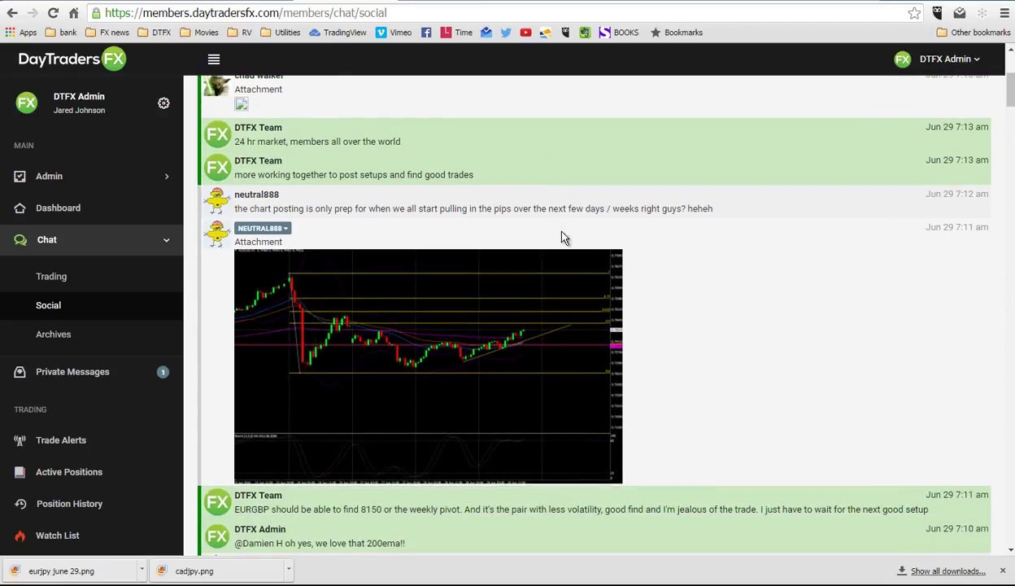
pyautogui.scroll(-4, 565, 236)
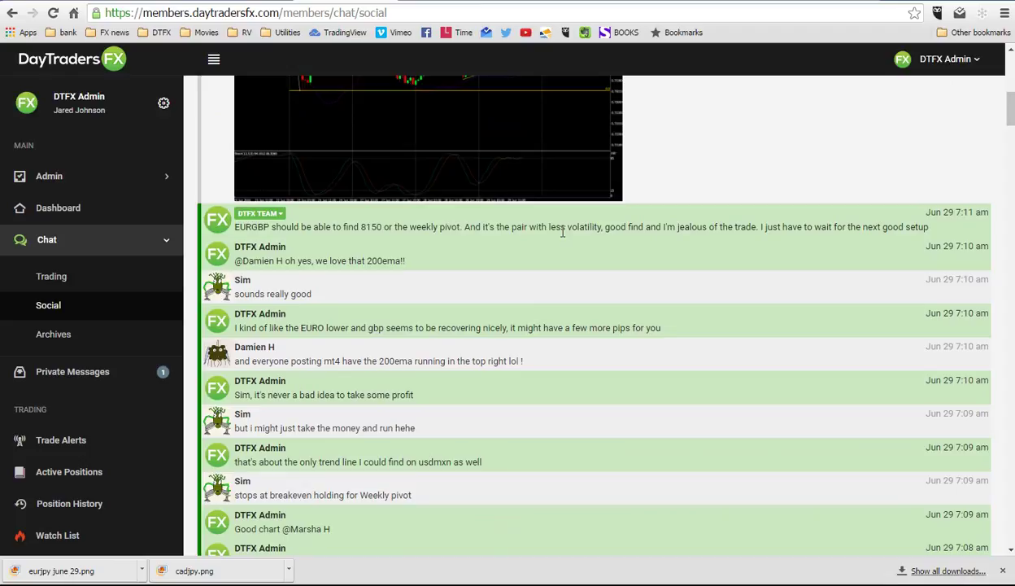
pyautogui.scroll(8, 562, 233)
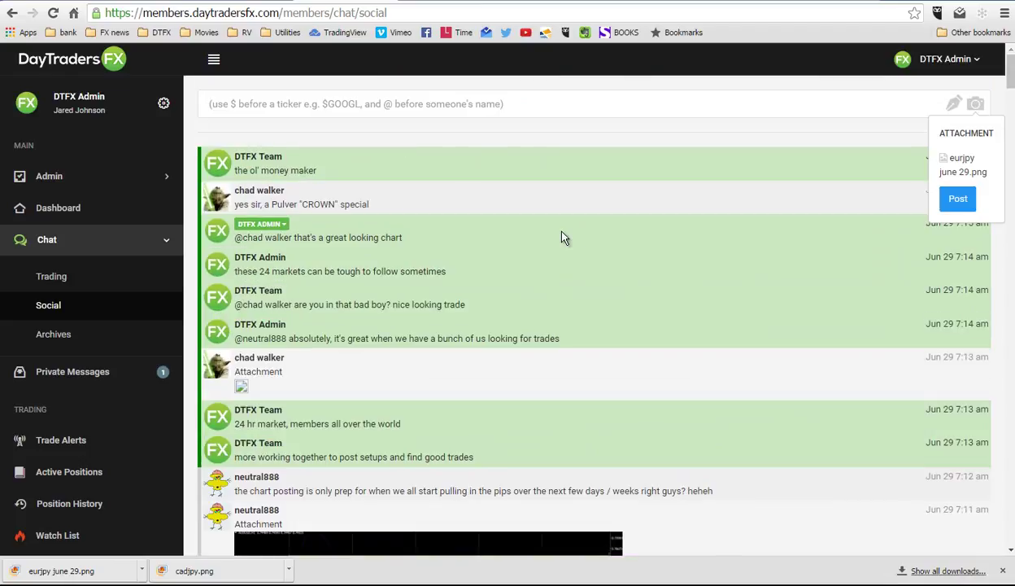